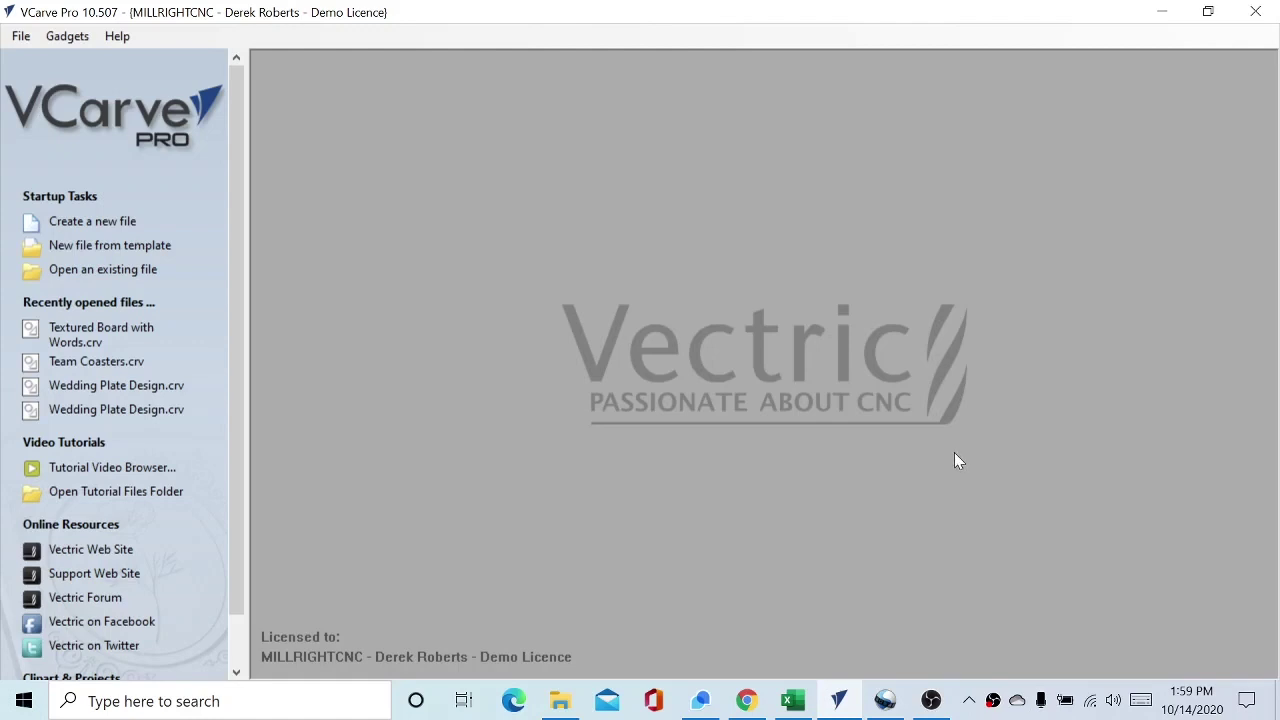
# Step: Create a new single-sided job 10 inches wide, 5 inches high and 0.75 inches thick, with Z zero on the material surface
pyautogui.click(94, 221)
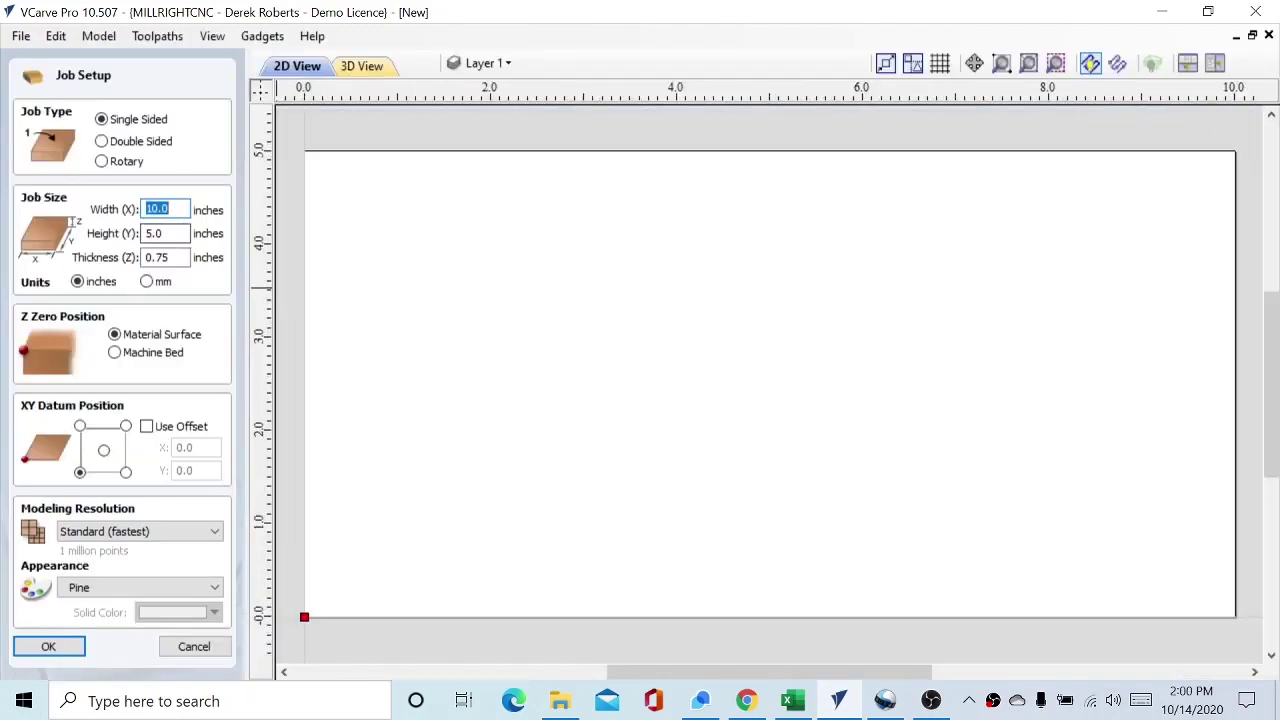
pyautogui.click(168, 209)
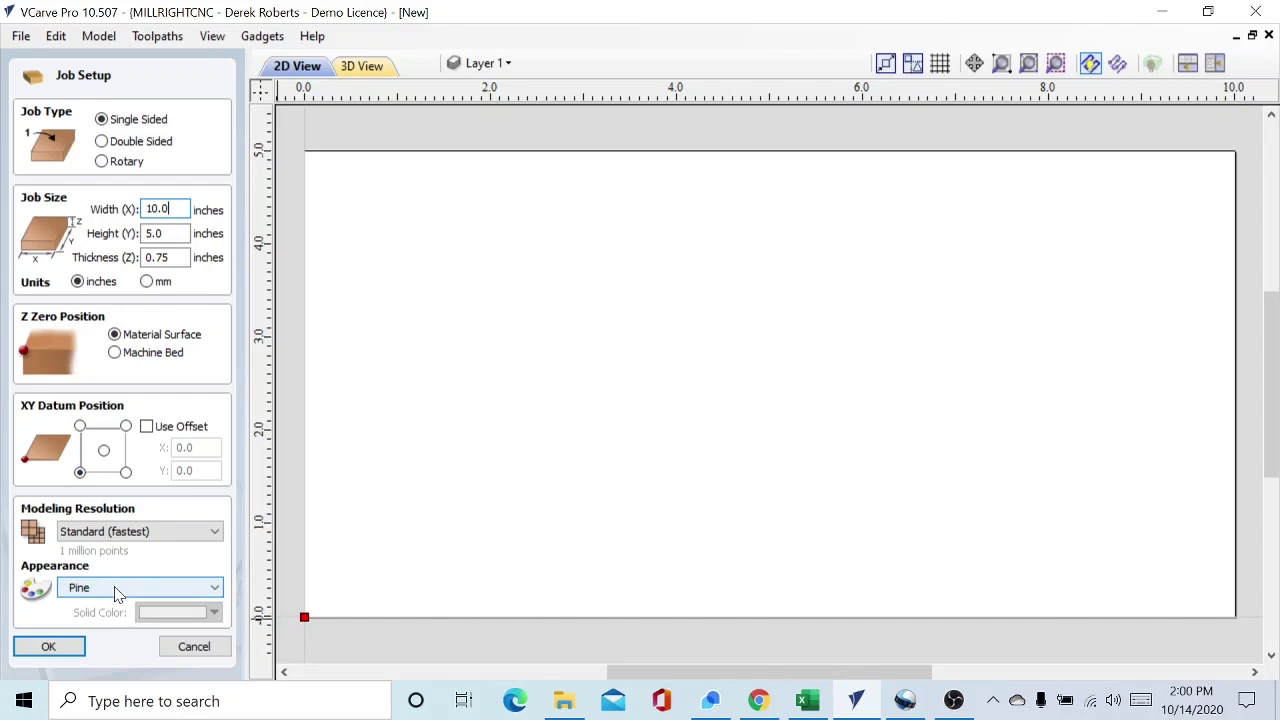
pyautogui.click(68, 649)
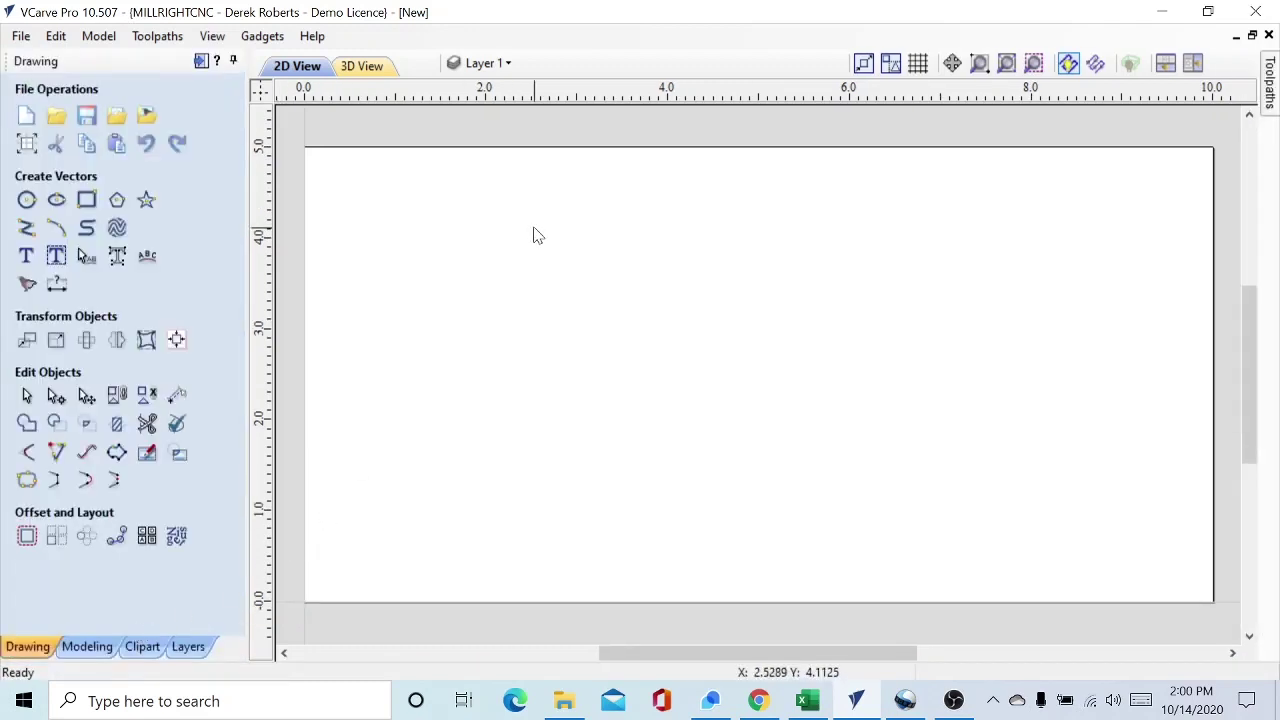
# Step: Draw a square-cornered rectangle of about 9.2 by 4.0 inches roughly centred on the board
pyautogui.click(87, 199)
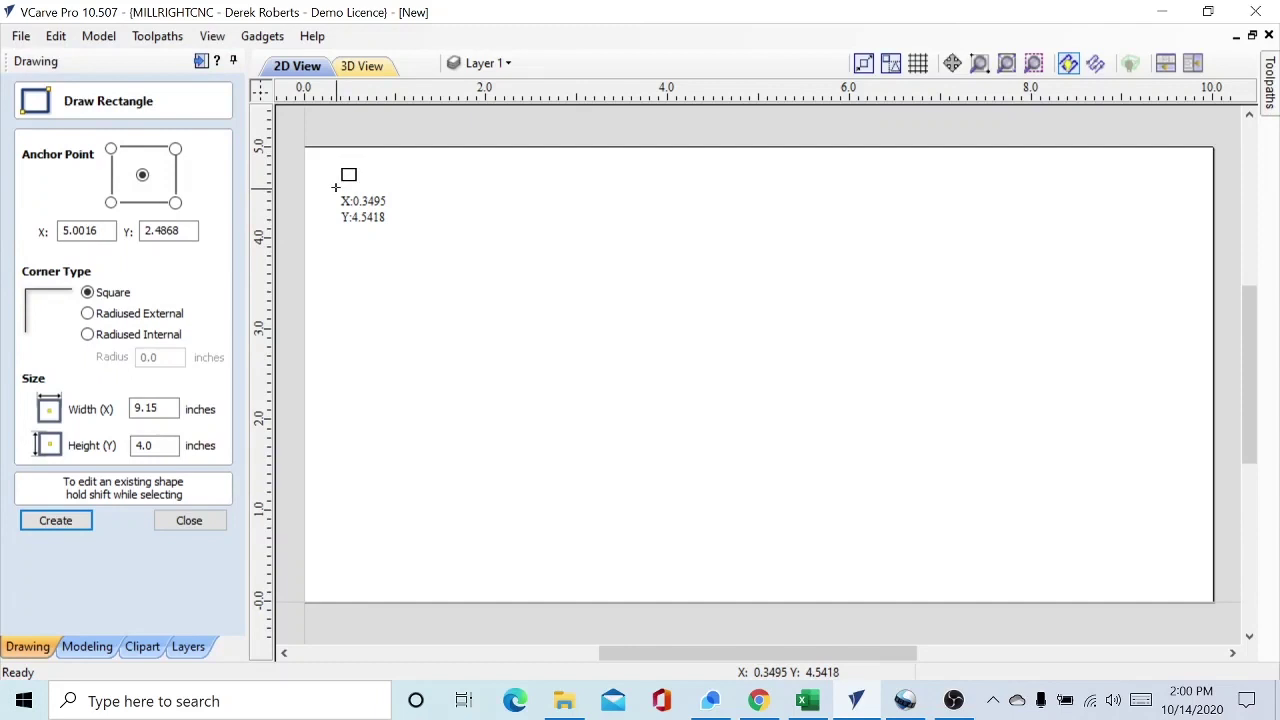
pyautogui.moveTo(340, 192); pyautogui.dragTo(1178, 556)
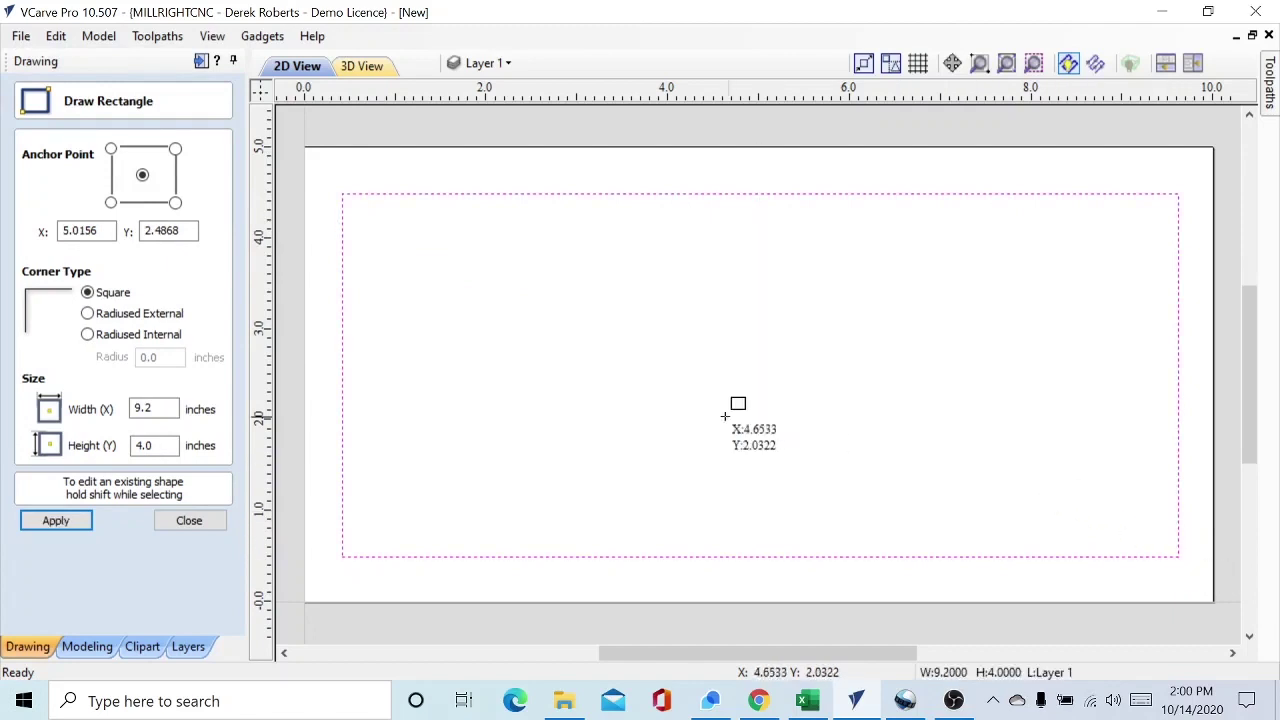
pyautogui.click(62, 518)
pyautogui.click(190, 521)
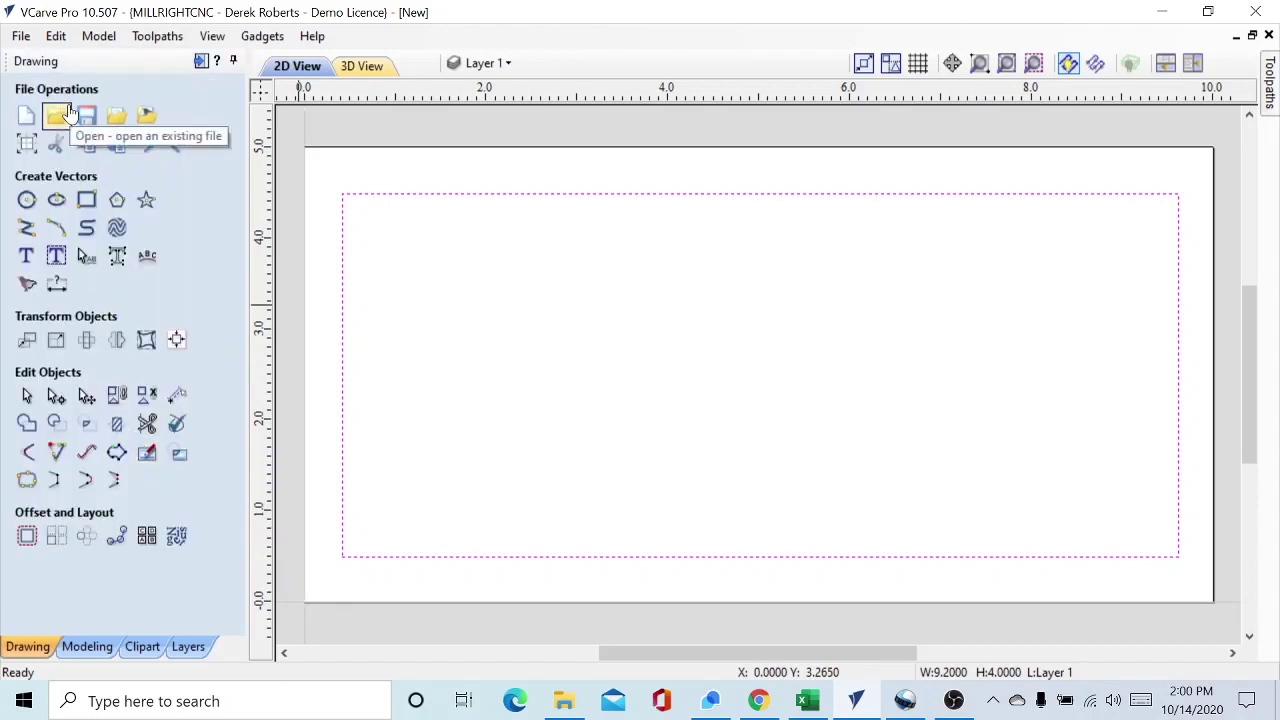
# Step: Start a texture toolpath for the rectangle, choosing the 1/4" Ball Nose as the cutting tool
pyautogui.click(200, 62)
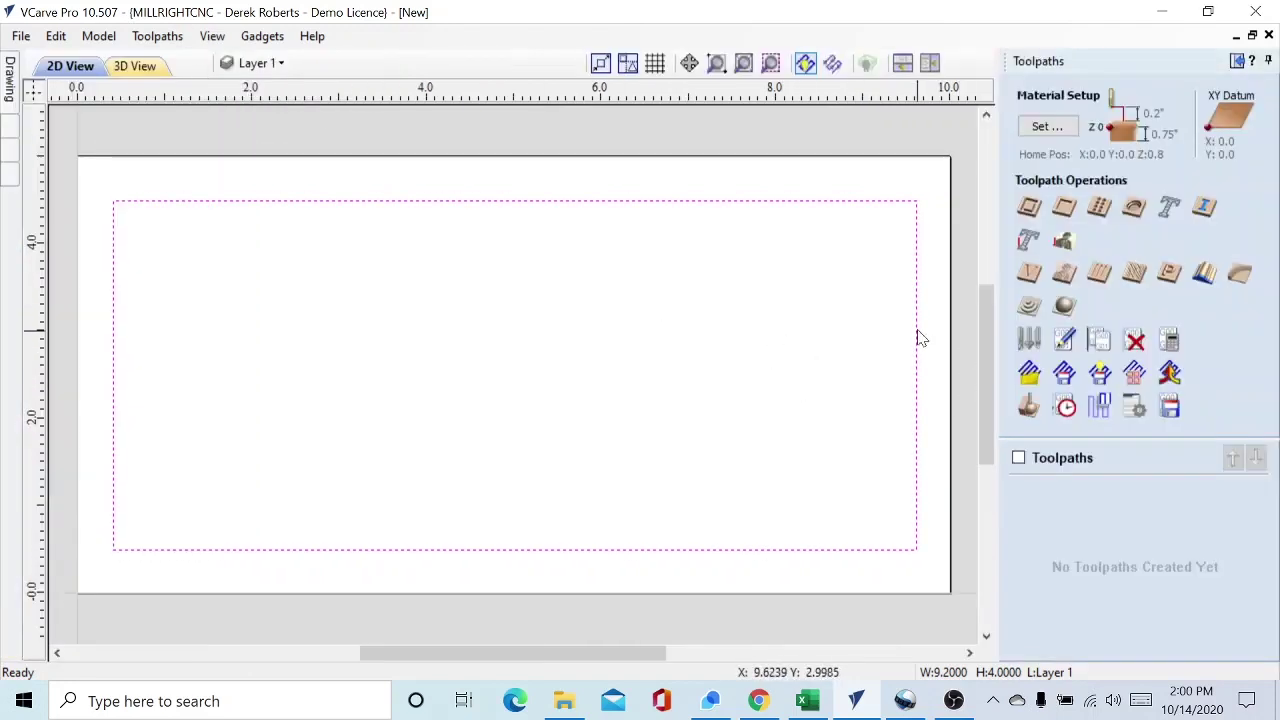
pyautogui.click(1133, 277)
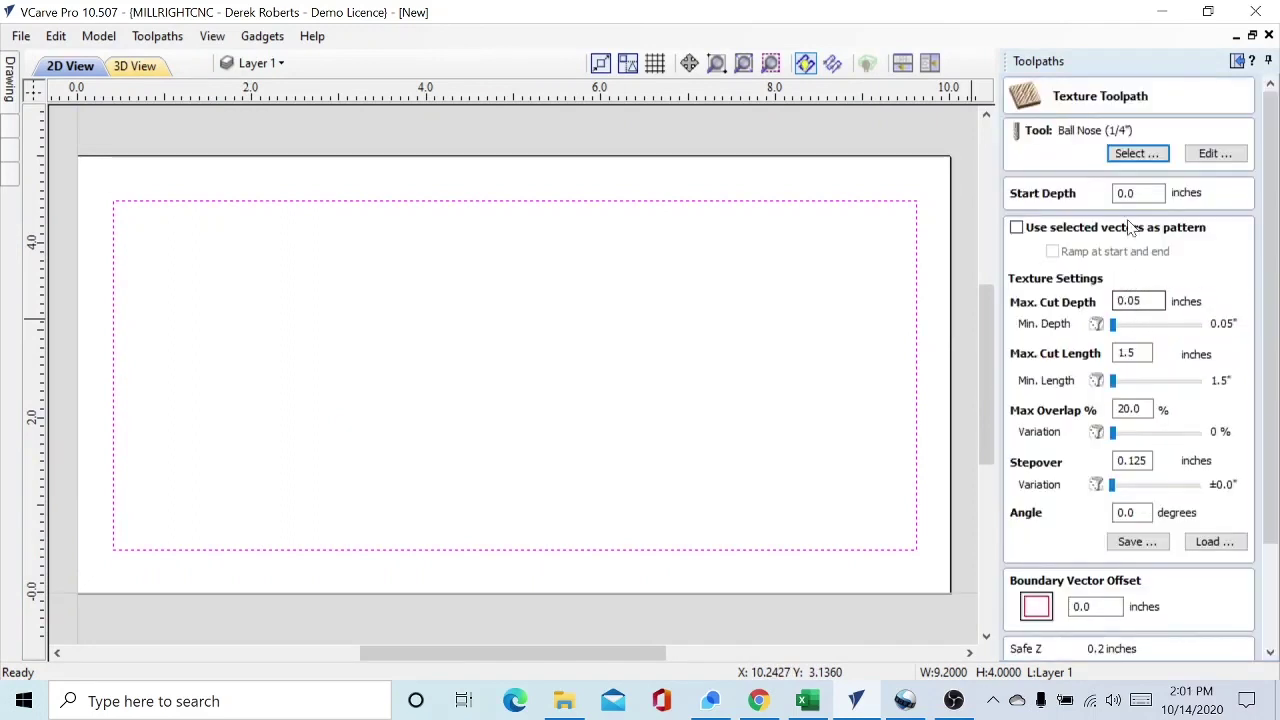
pyautogui.click(1137, 155)
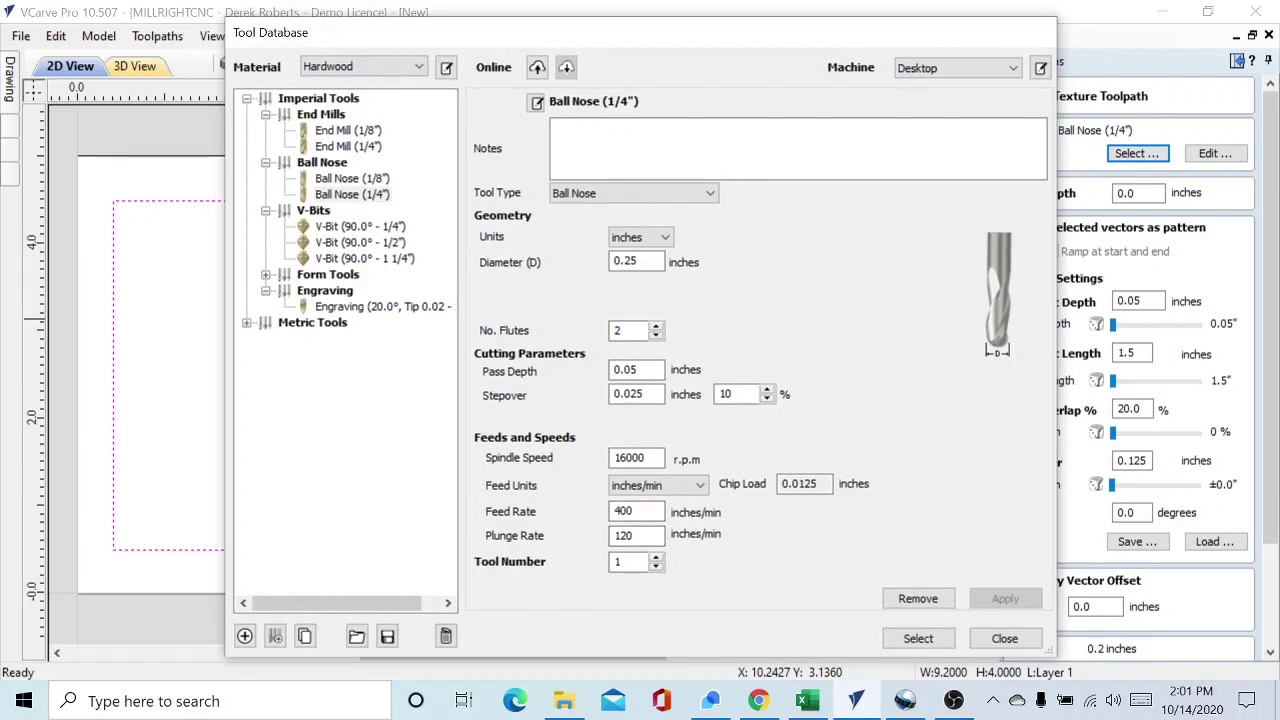
pyautogui.click(918, 639)
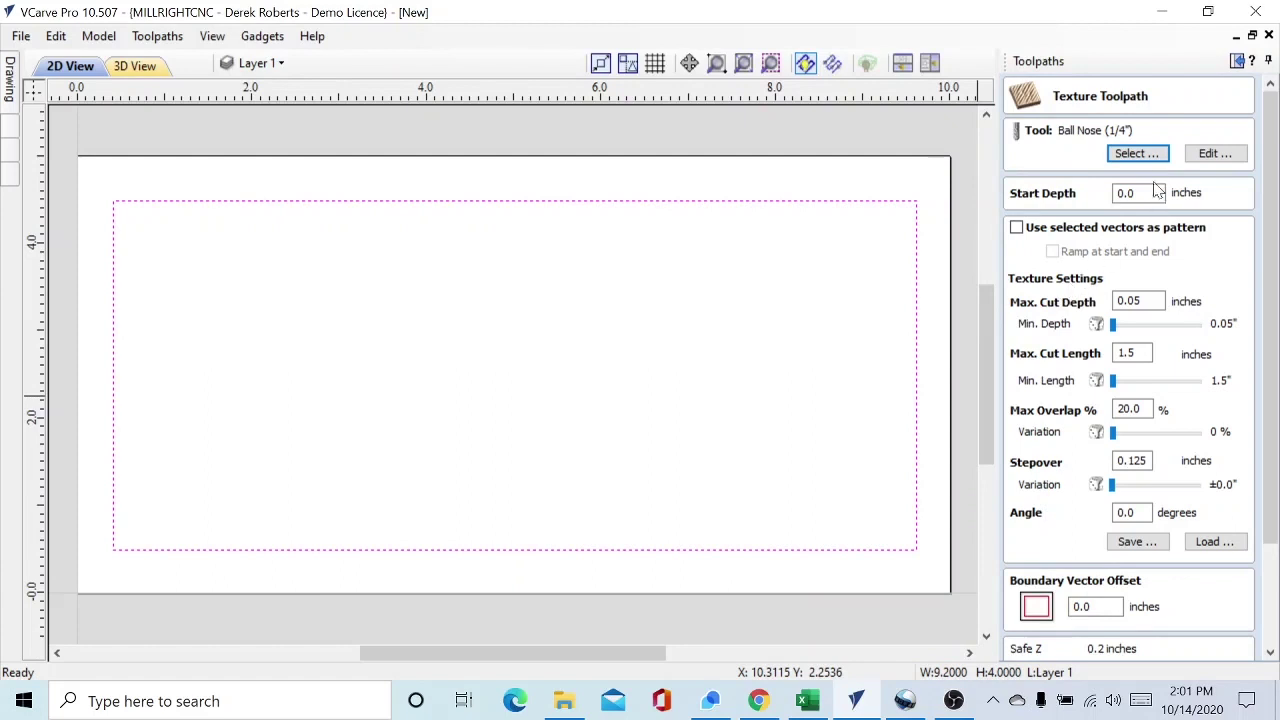
pyautogui.click(1142, 301)
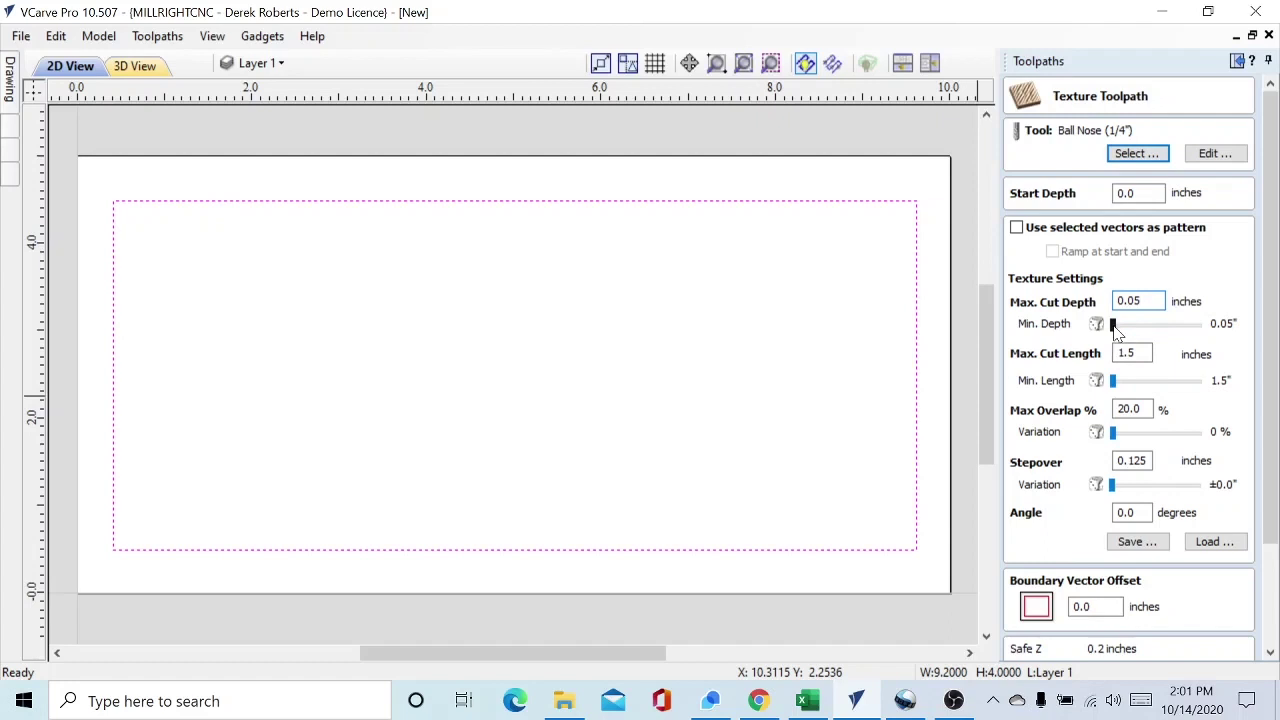
pyautogui.moveTo(1113, 325); pyautogui.dragTo(1199, 325)
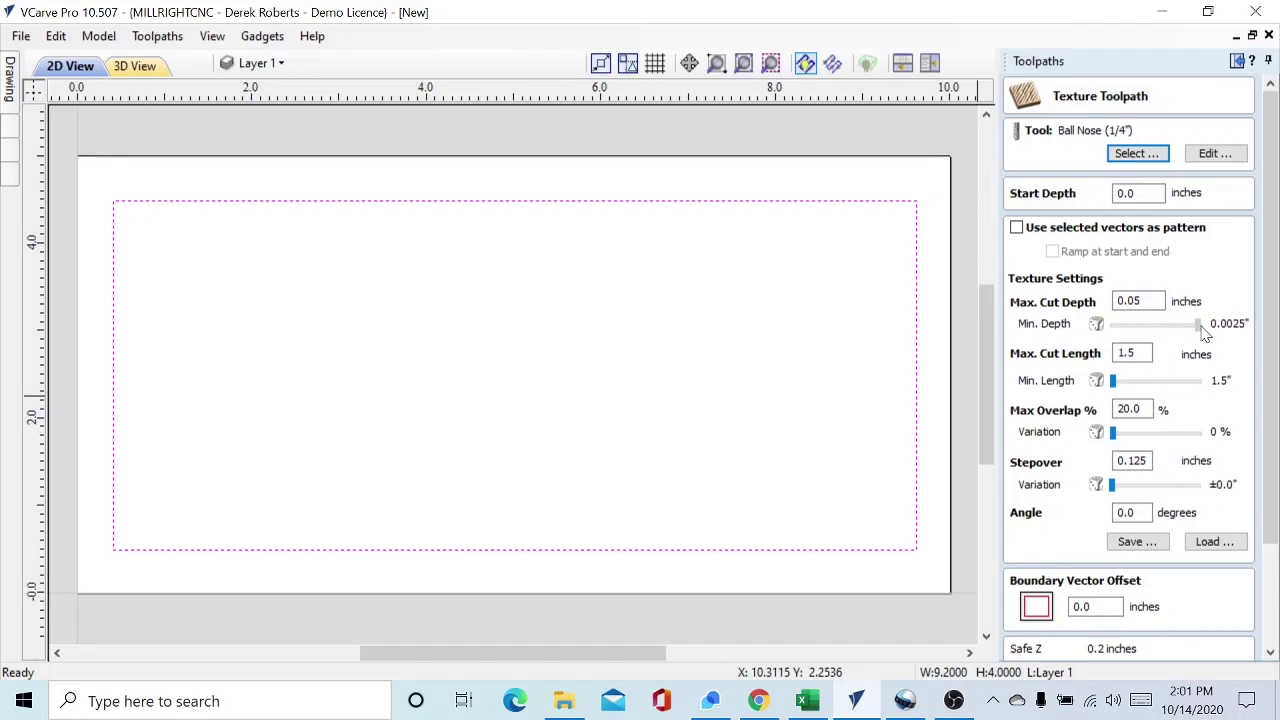
pyautogui.moveTo(1203, 333); pyautogui.dragTo(1110, 333)
pyautogui.moveTo(1115, 388)
pyautogui.mouseDown()
pyautogui.moveTo(1214, 391)
pyautogui.moveTo(1113, 392)
pyautogui.mouseUp()
pyautogui.click(1135, 409)
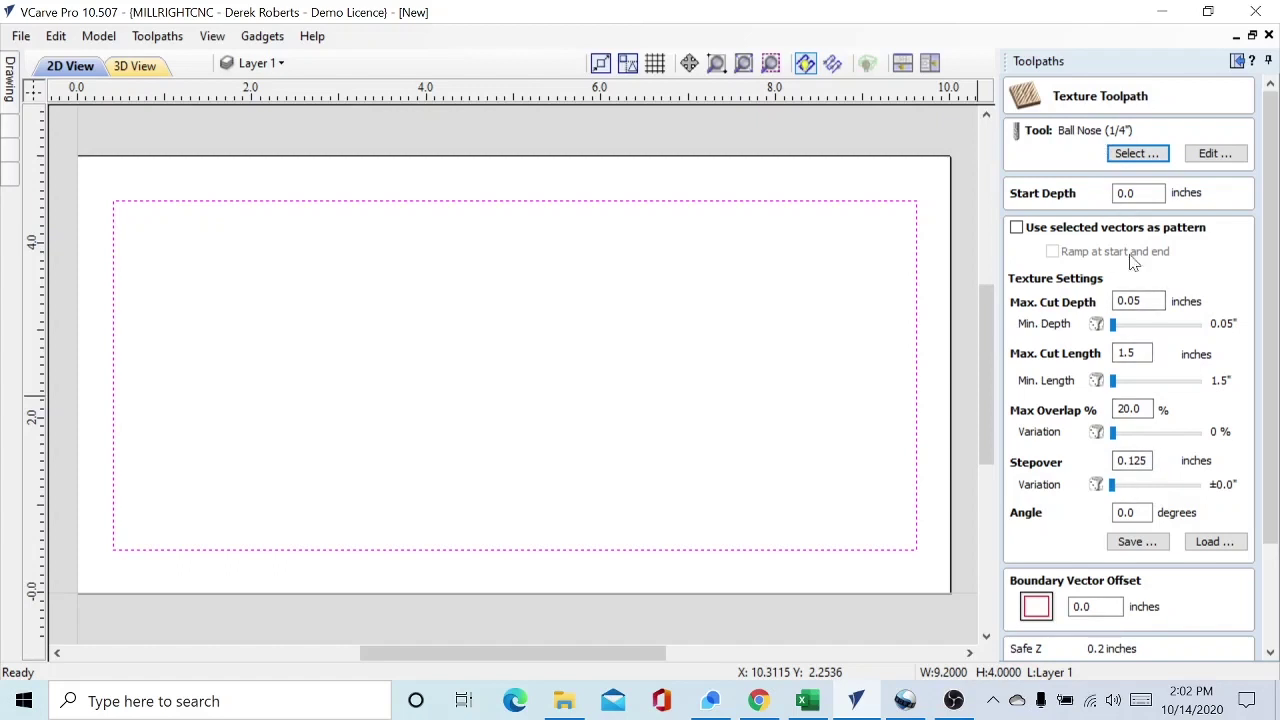
pyautogui.moveTo(1113, 487)
pyautogui.mouseDown()
pyautogui.moveTo(1206, 500)
pyautogui.moveTo(1115, 500)
pyautogui.mouseUp()
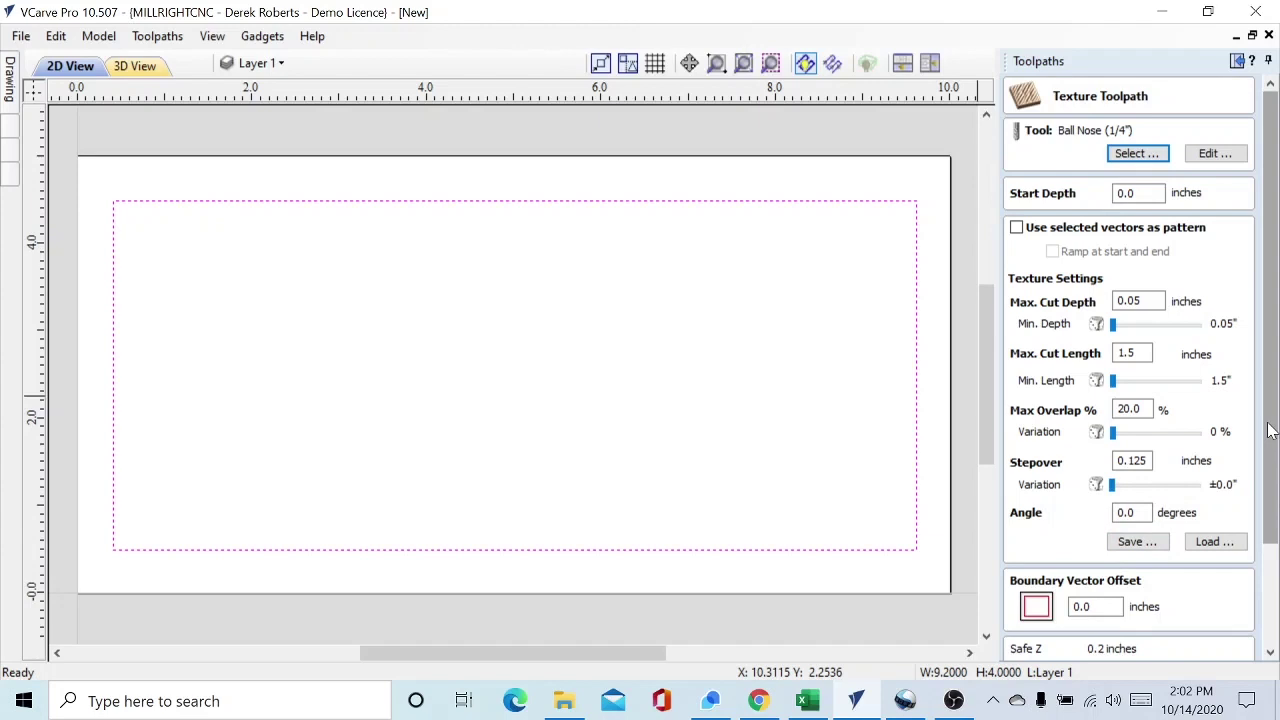
# Step: Calculate the texture toolpath with the current settings and preview its cut on the board in 3D
pyautogui.moveTo(1270, 430); pyautogui.dragTo(1271, 528)
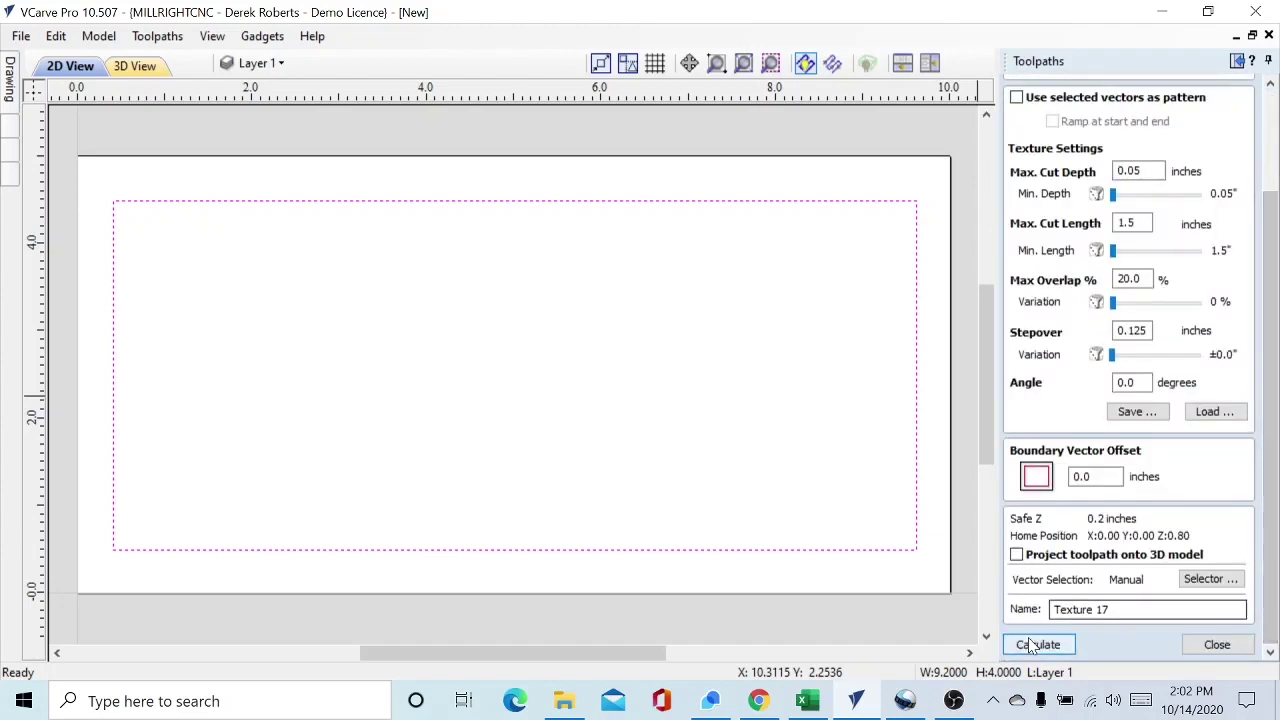
pyautogui.click(1038, 645)
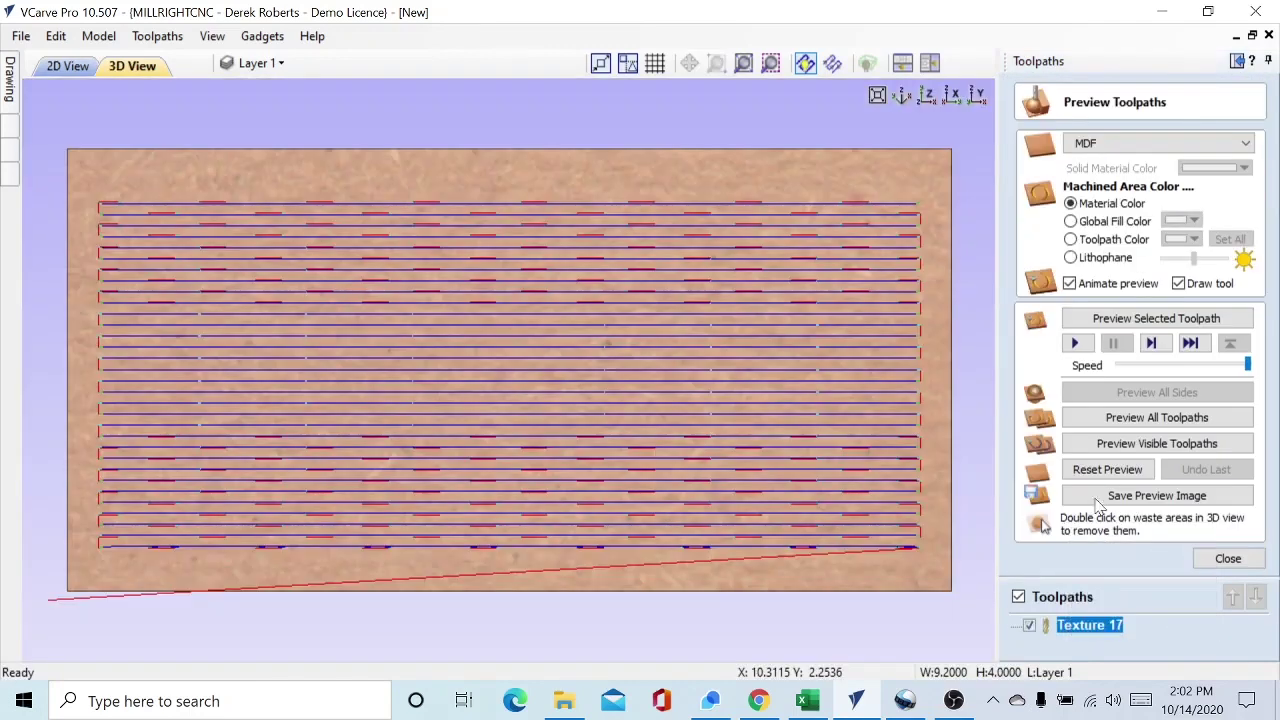
pyautogui.click(1101, 445)
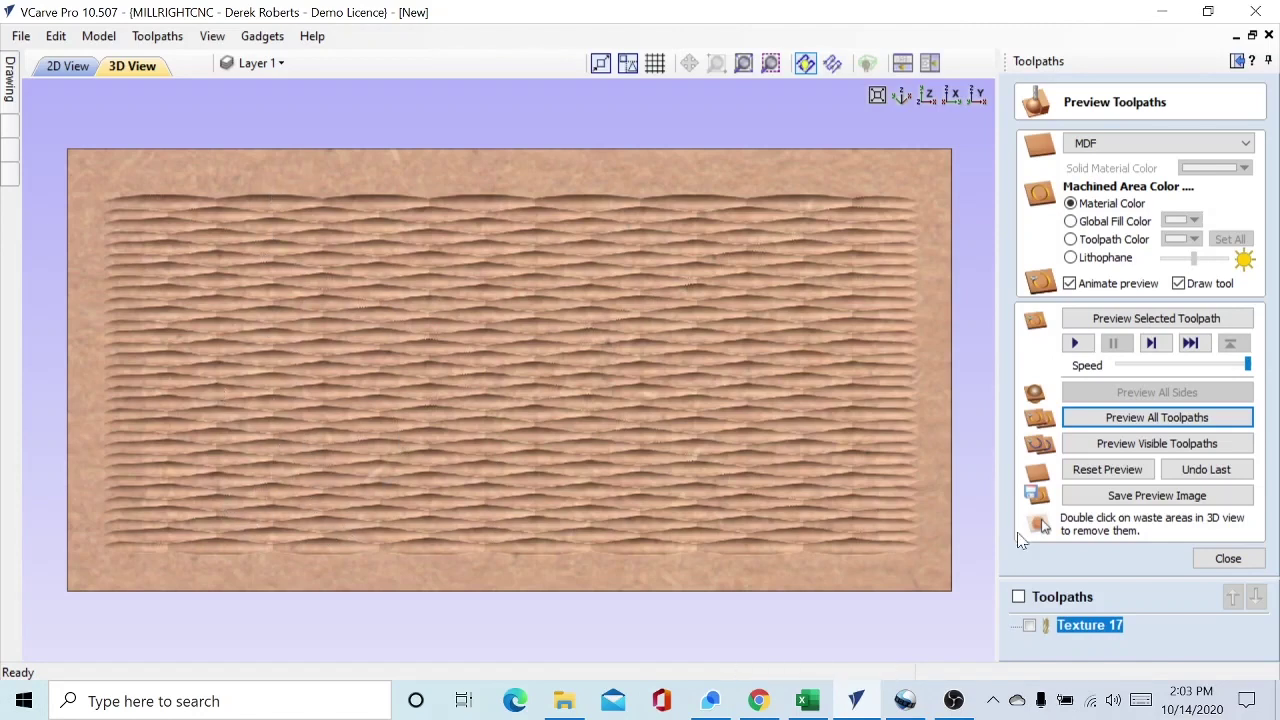
pyautogui.click(1228, 559)
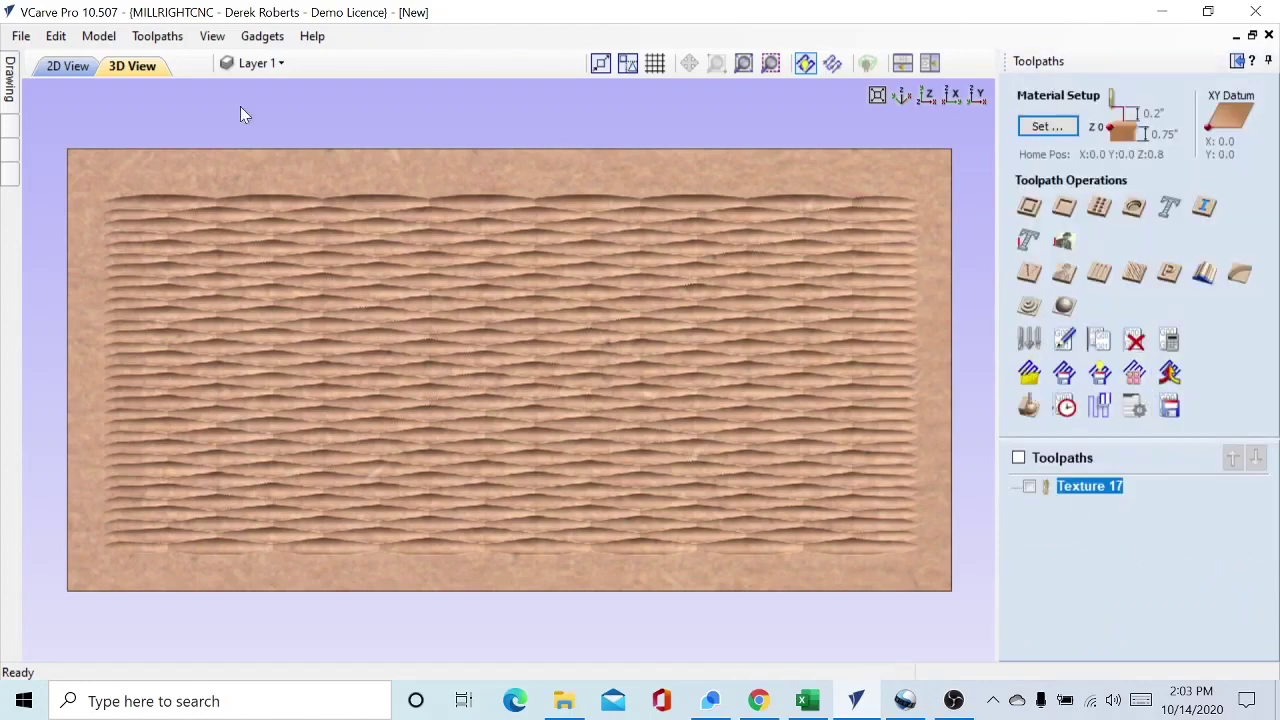
# Step: Start a 2D profile toolpath on the rectangle, accepting the 0.8288-inch cut depth and 17 passes
pyautogui.click(60, 66)
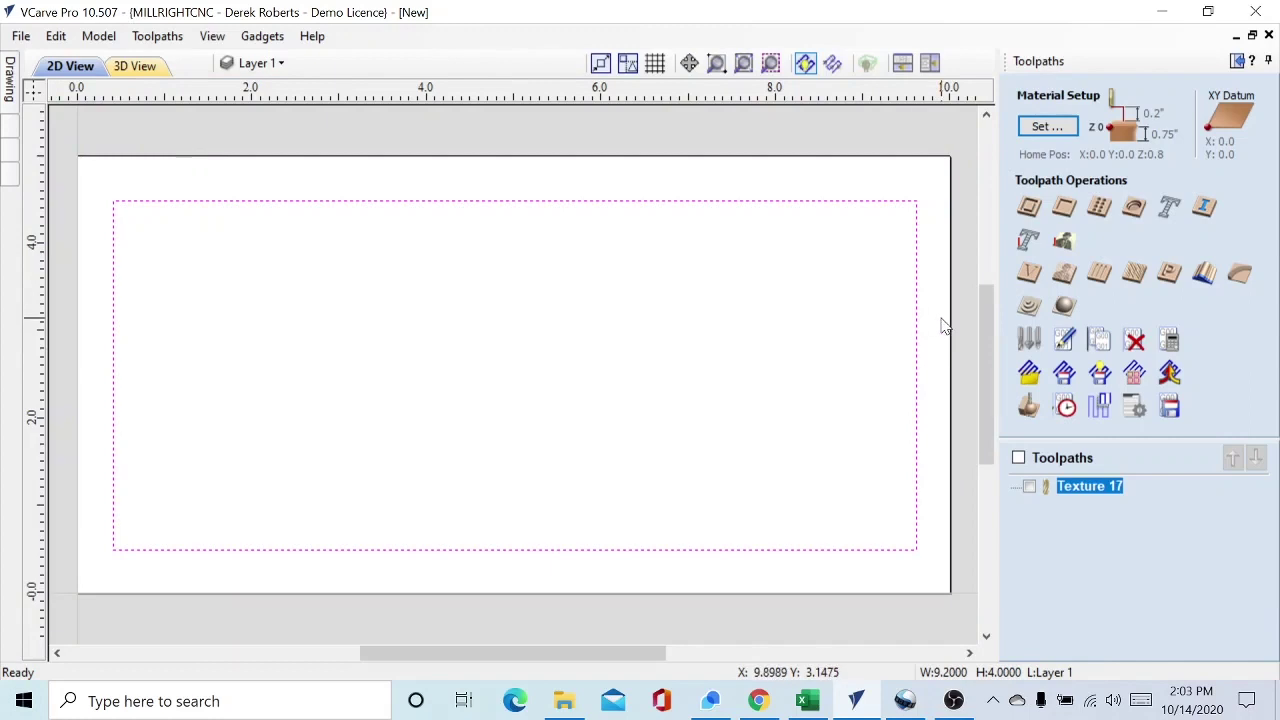
pyautogui.click(1031, 209)
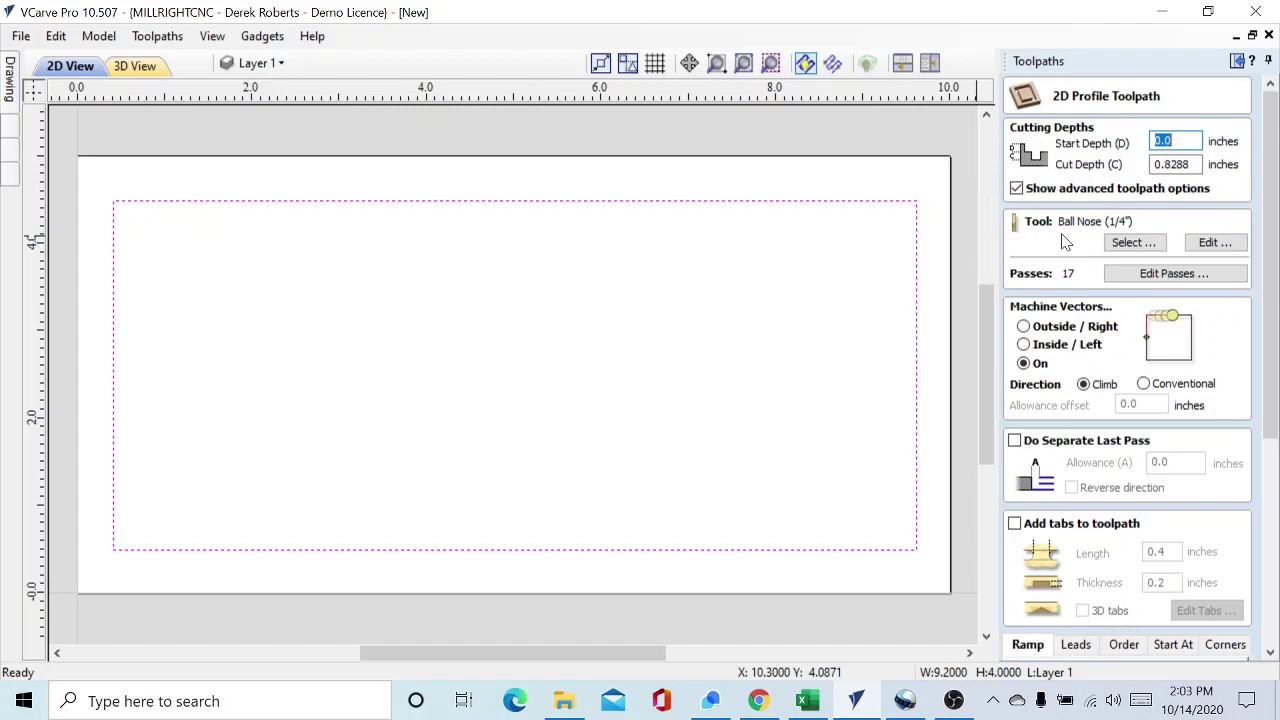
pyautogui.press('Tab')
pyautogui.press('End')
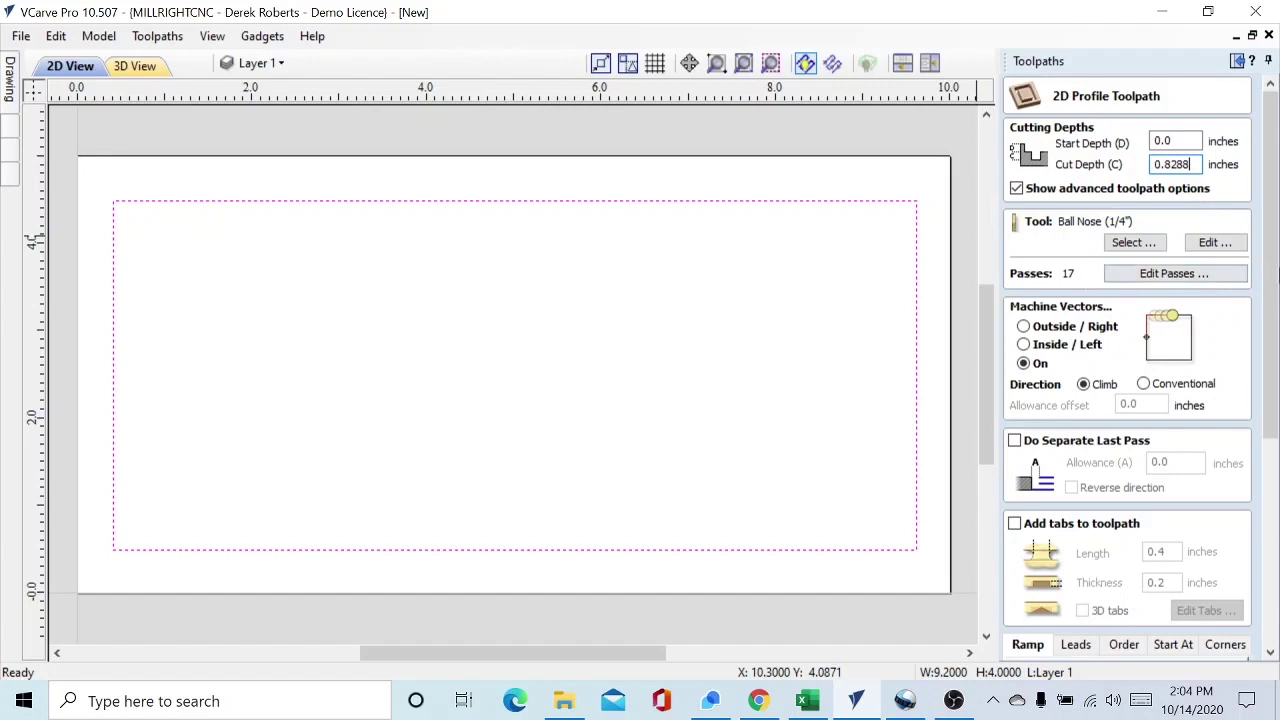
pyautogui.click(1190, 274)
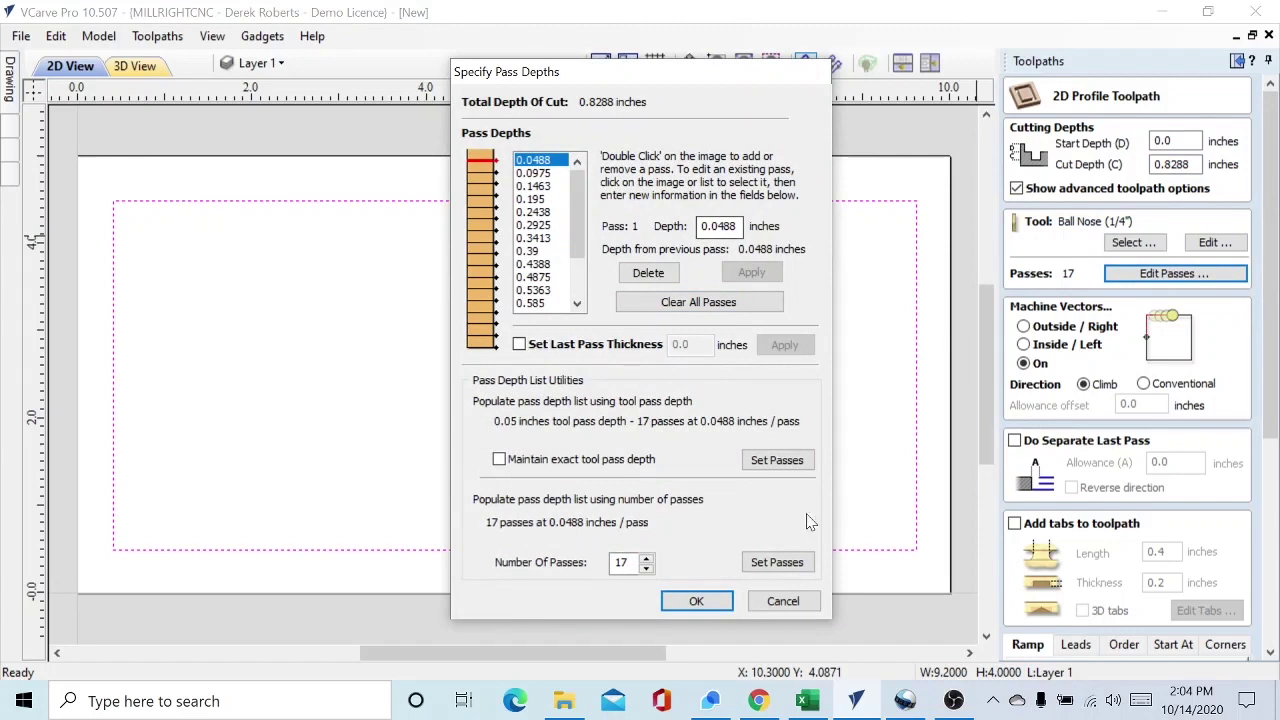
pyautogui.click(697, 602)
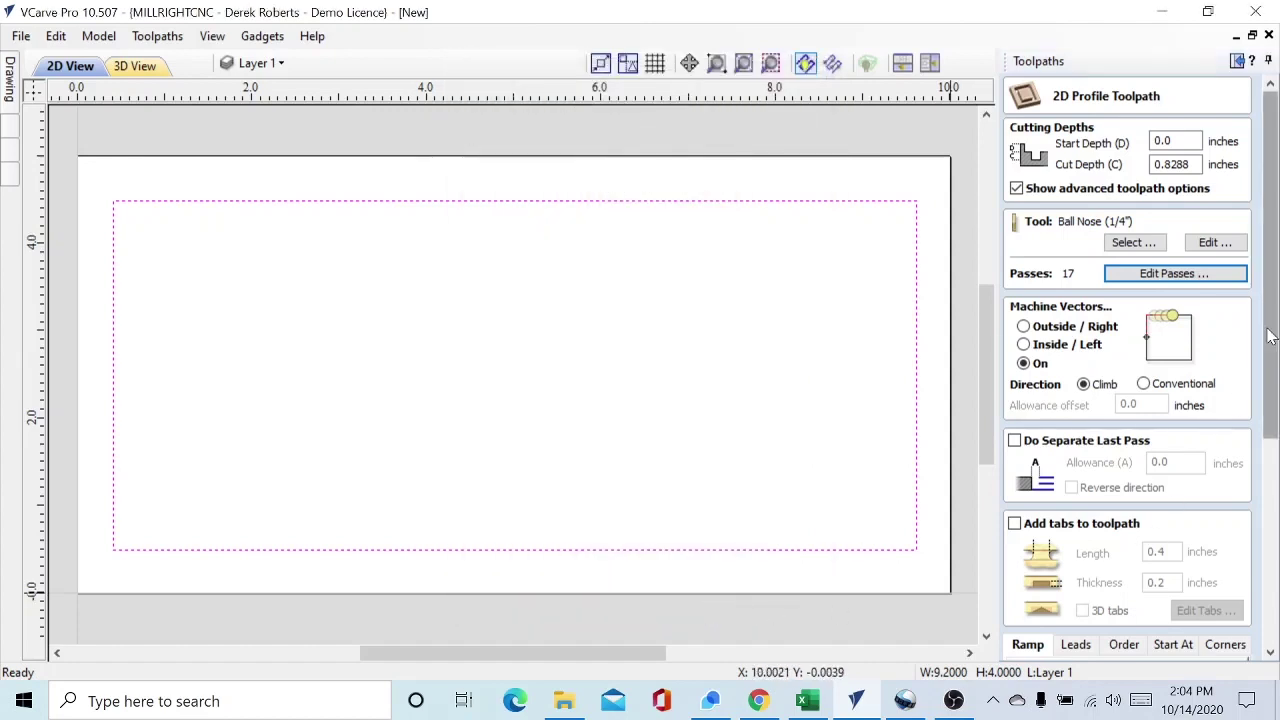
# Step: Enable tabs on the profile toolpath and automatically add a constant number of 4 tabs around the rectangle, avoiding corners and curved regions
pyautogui.moveTo(1270, 337); pyautogui.dragTo(1277, 540)
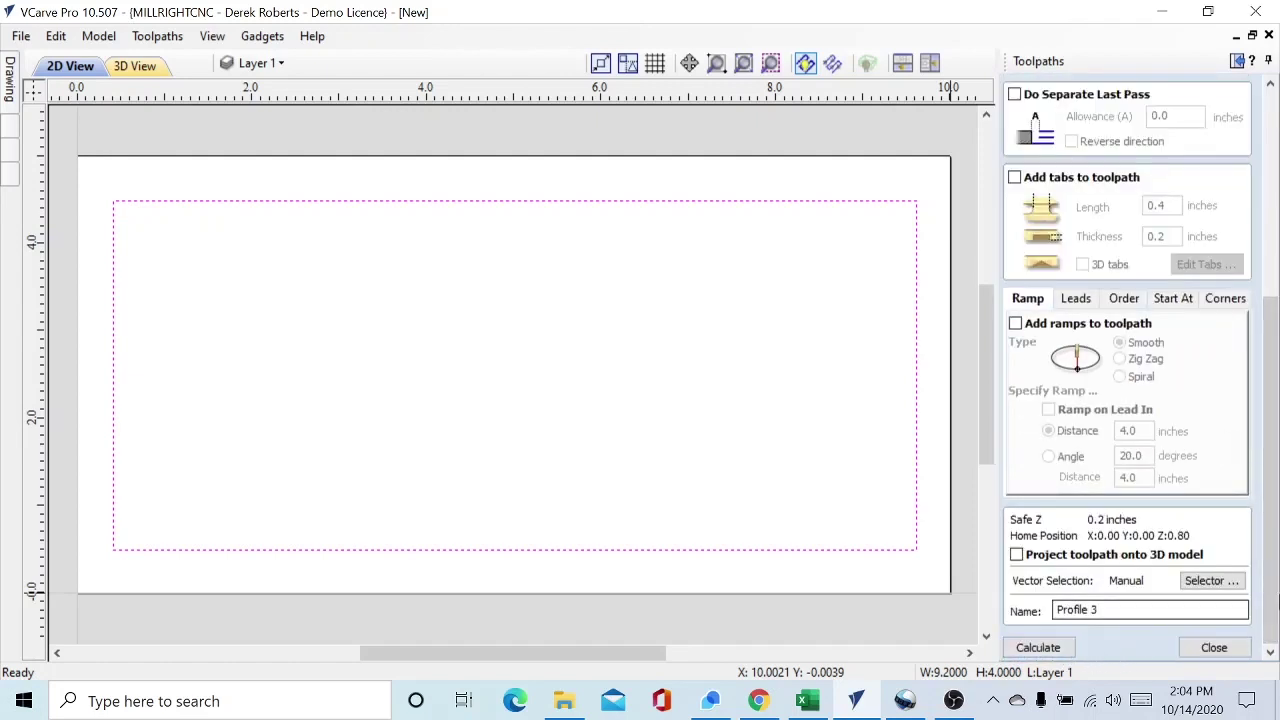
pyautogui.moveTo(1273, 600); pyautogui.dragTo(1273, 492)
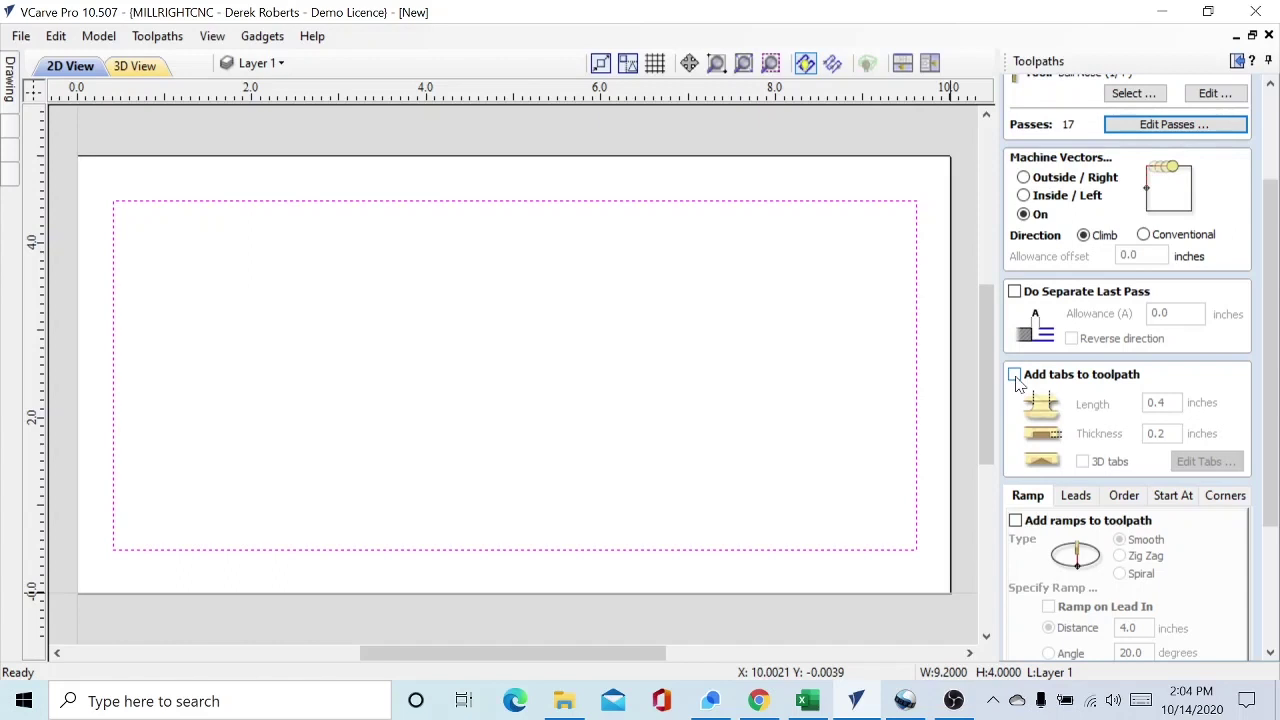
pyautogui.click(1015, 378)
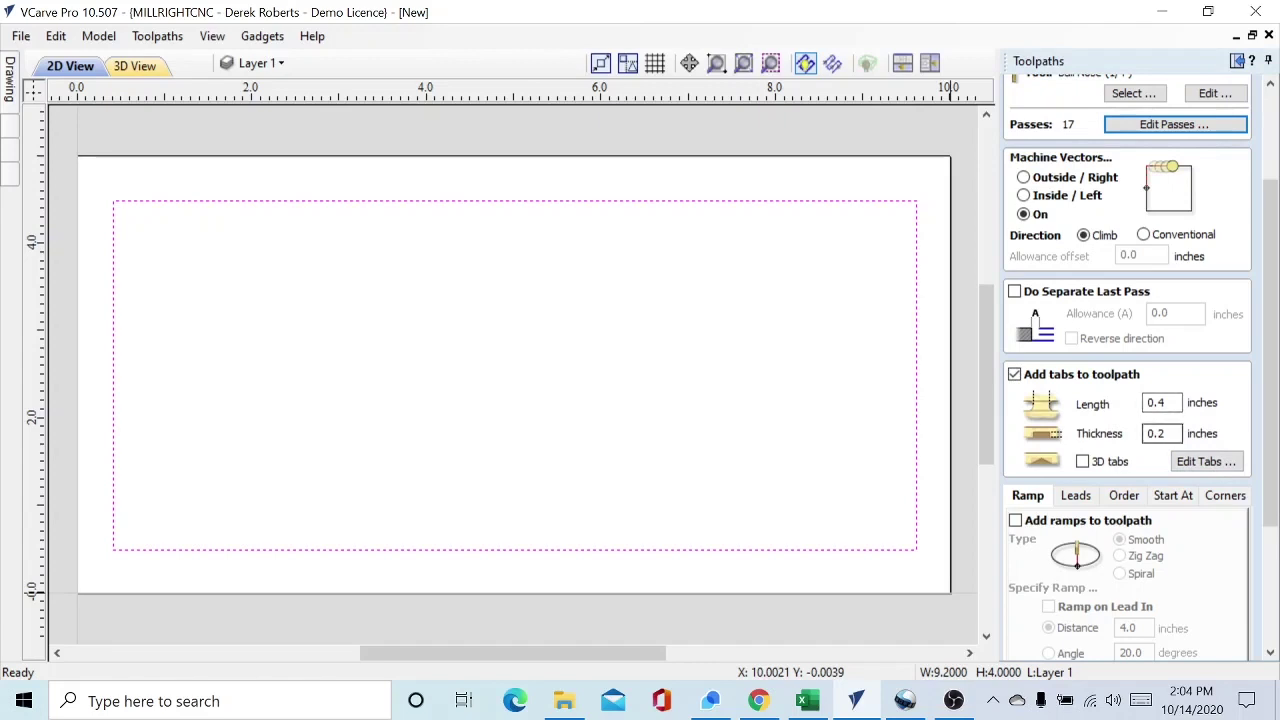
pyautogui.click(1198, 466)
pyautogui.click(1183, 187)
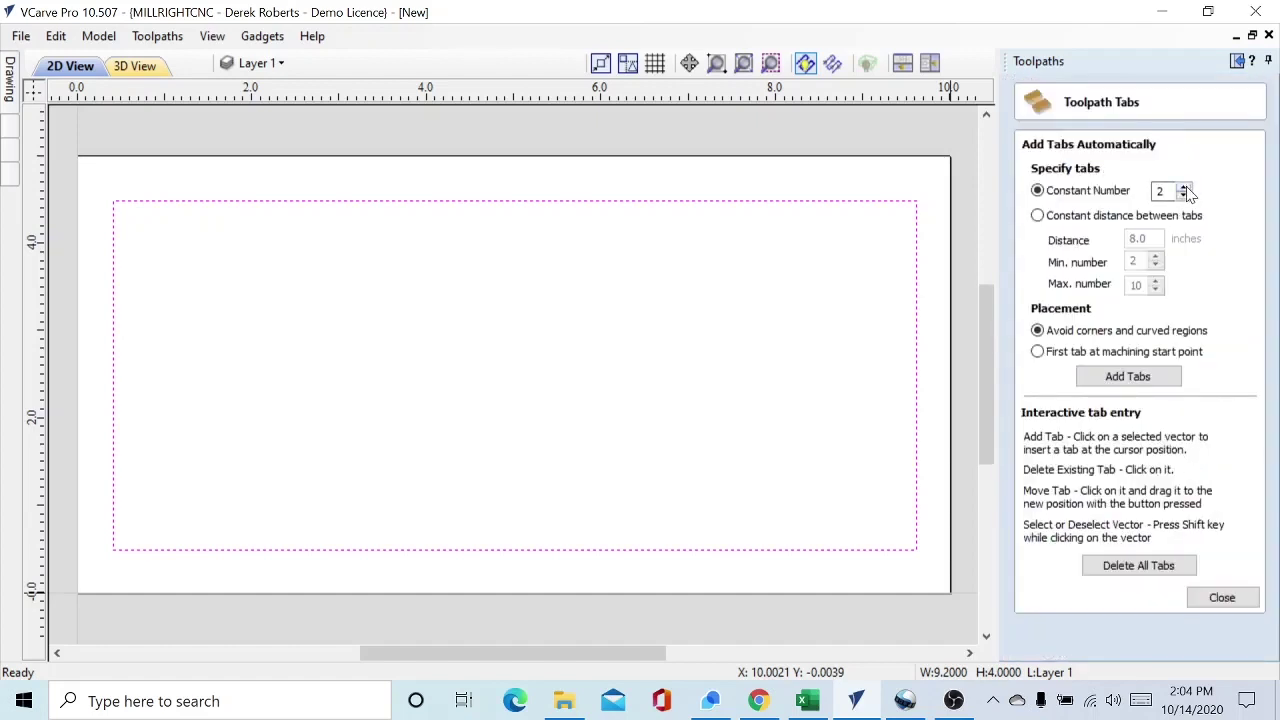
pyautogui.click(1183, 187)
pyautogui.click(1184, 196)
pyautogui.click(1184, 196)
pyautogui.click(1184, 188)
pyautogui.click(1184, 188)
pyautogui.click(1150, 380)
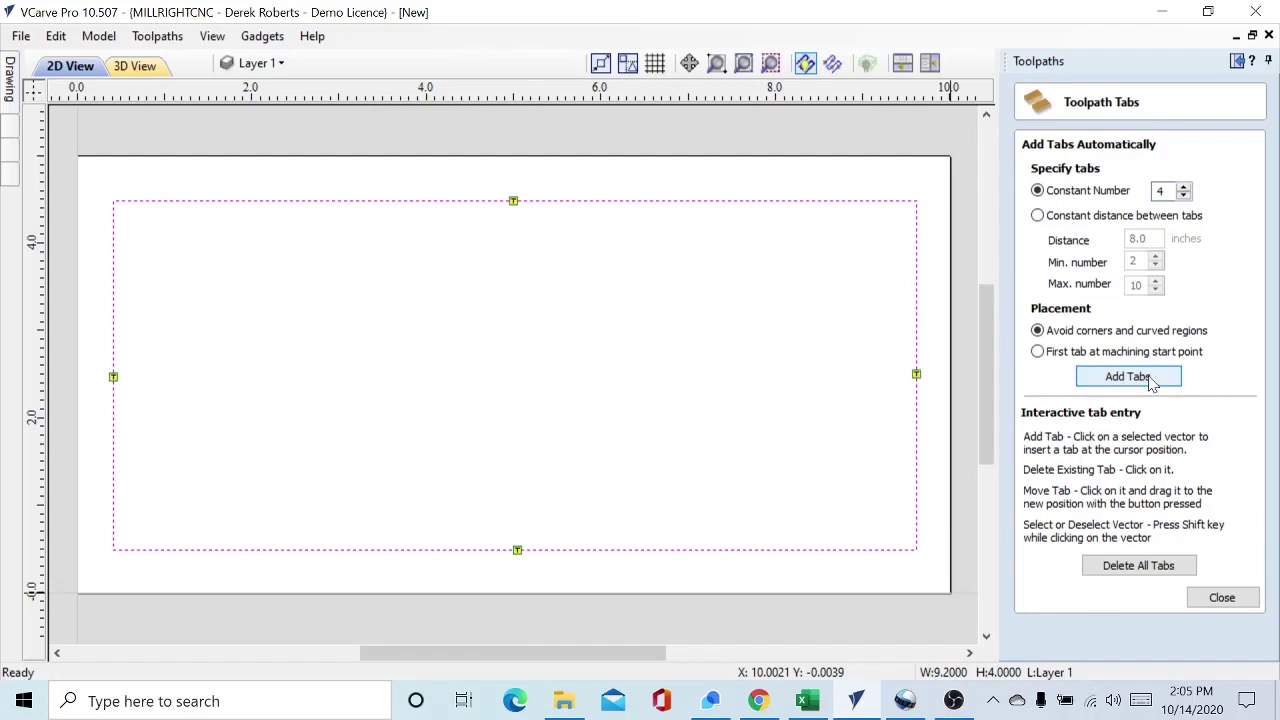
pyautogui.click(1226, 599)
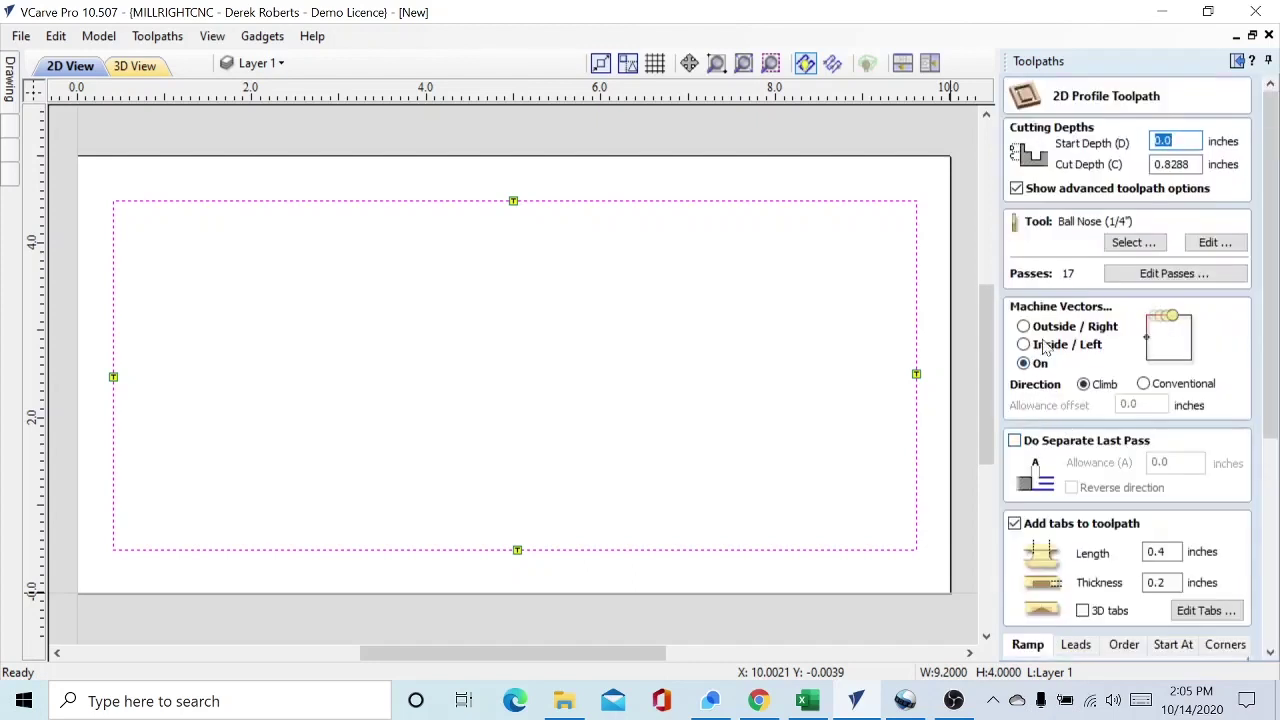
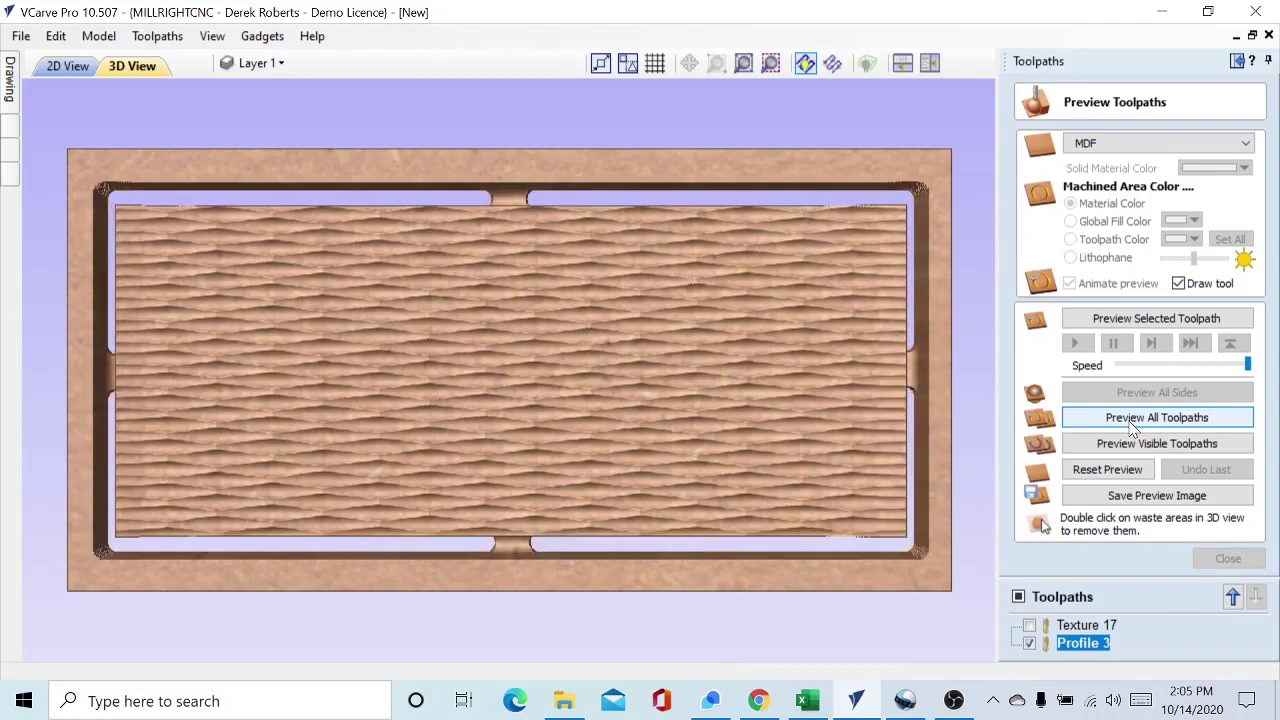
# Step: Show all toolpaths and save the selected profile toolpath with the Grbl (mm) (*.gcode) post processor as "Basket weave texture"
pyautogui.moveTo(691, 226)
pyautogui.mouseDown()
pyautogui.moveTo(557, 249)
pyautogui.moveTo(546, 271)
pyautogui.moveTo(541, 252)
pyautogui.mouseUp()
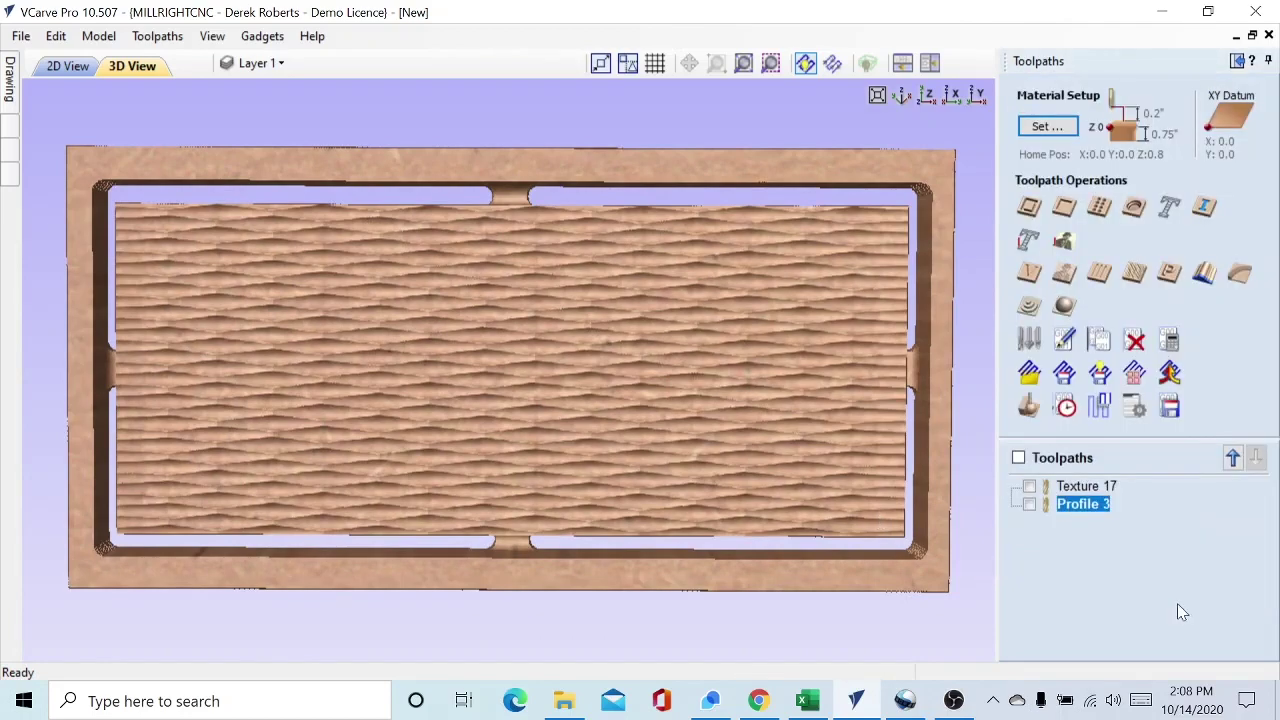
pyautogui.click(1018, 458)
pyautogui.click(1169, 405)
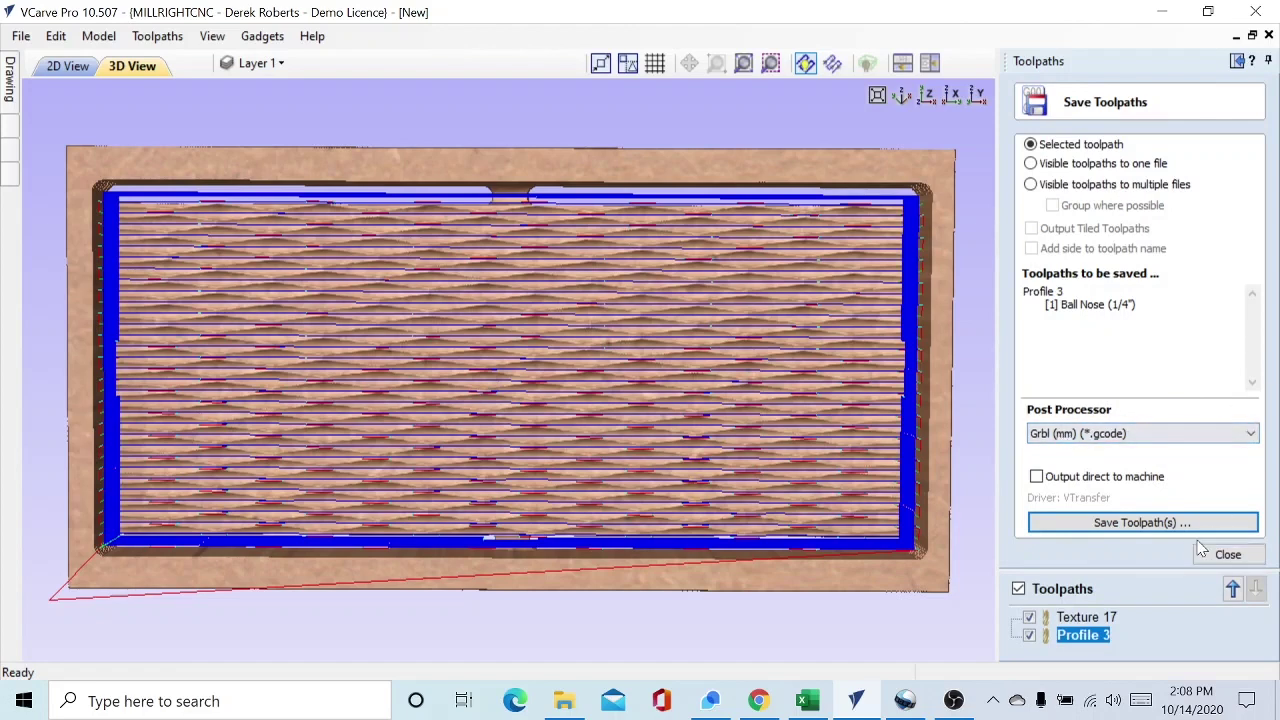
pyautogui.click(1153, 524)
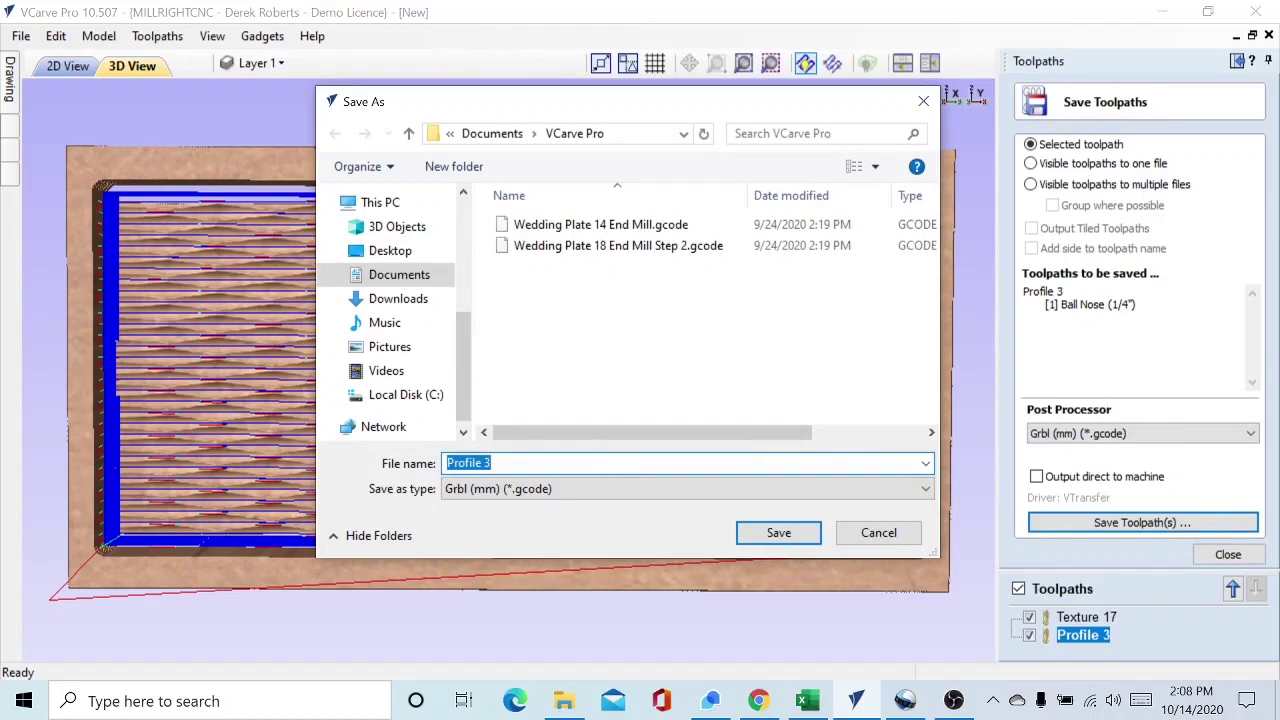
pyautogui.write('Basket weave texture')
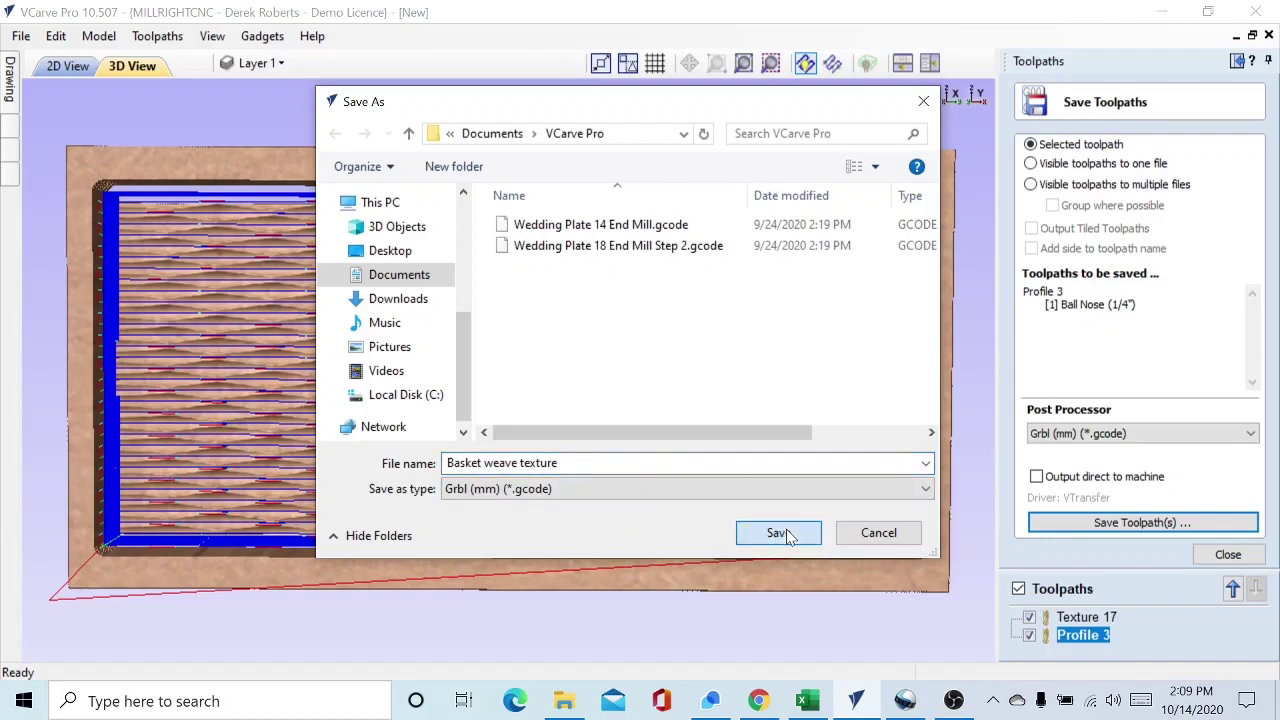
pyautogui.click(786, 533)
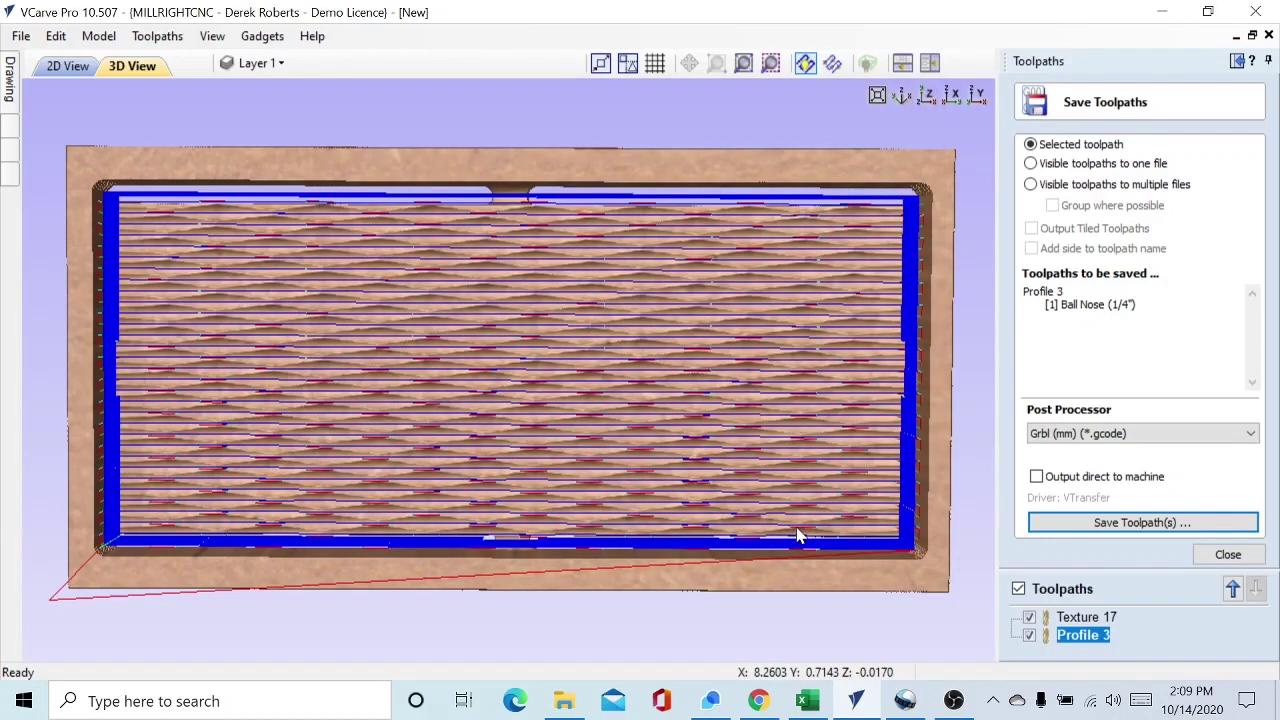